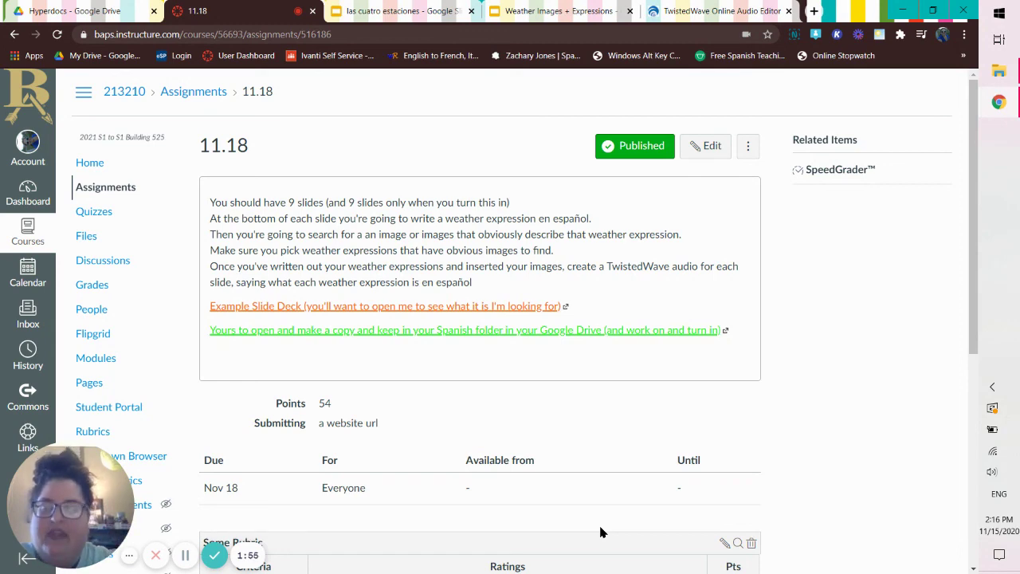
# Step: Review the rubric of the 11.18 assignment and open its linked example slide deck
pyautogui.scroll(-5, 610, 441)
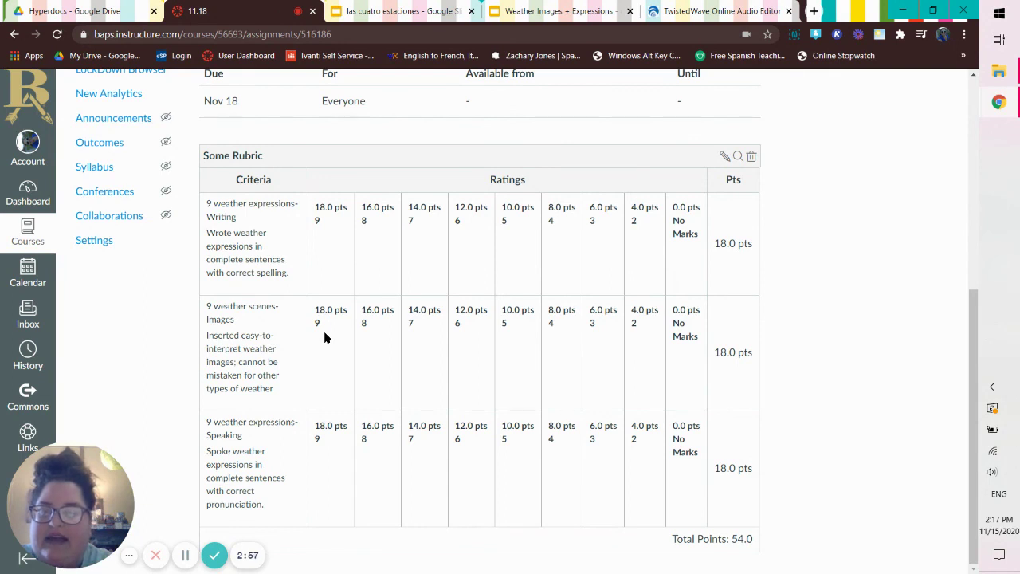
pyautogui.click(184, 556)
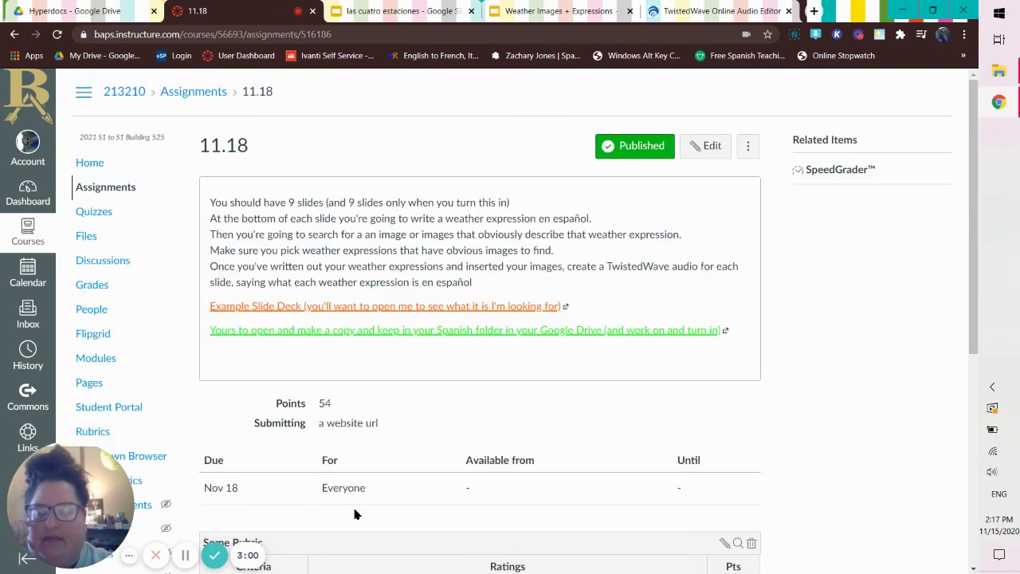
pyautogui.click(349, 309)
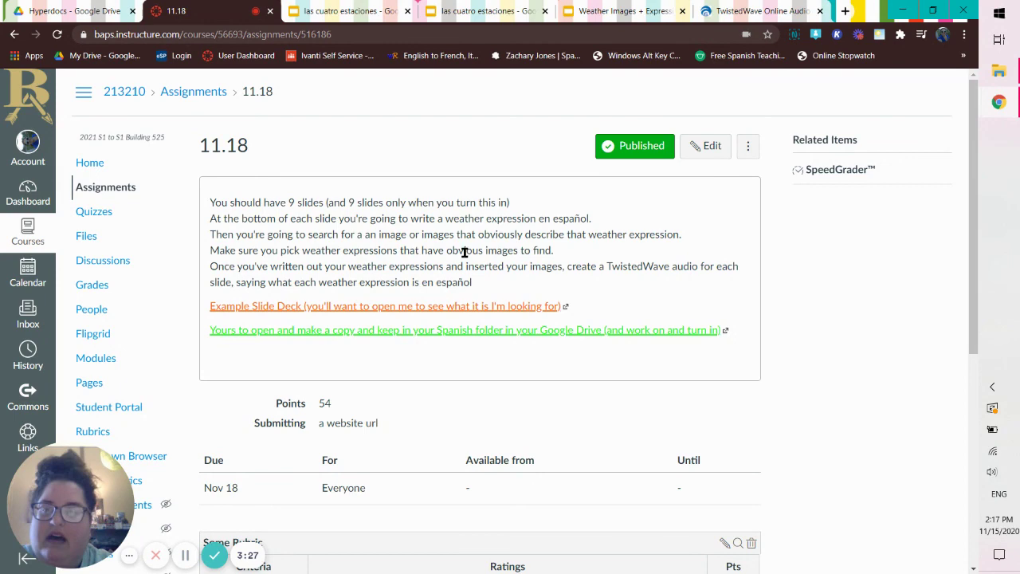
pyautogui.click(343, 12)
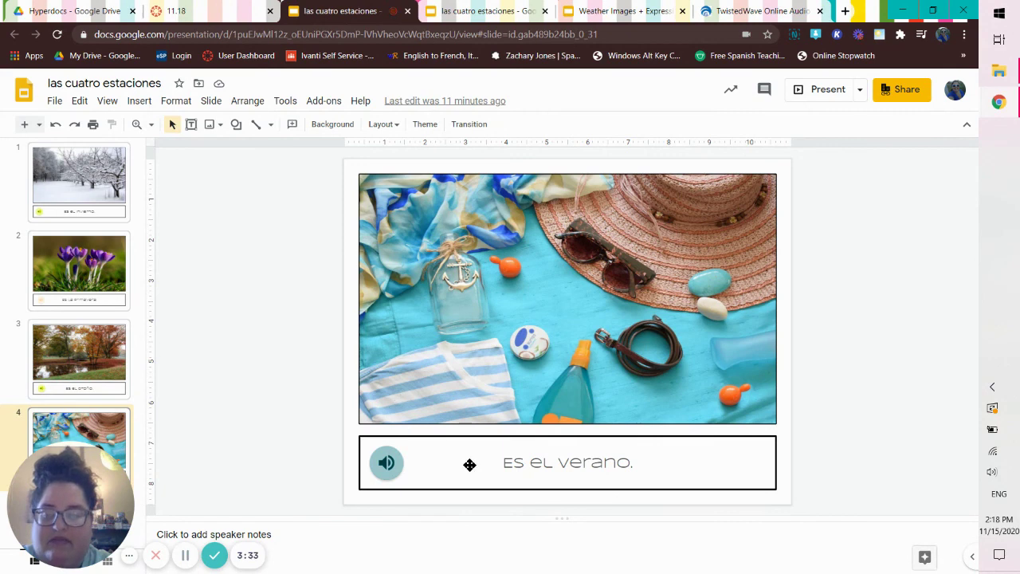
# Step: Open the assignment's link for copying the Weather Images + Expressions deck, and close the copy page without making a copy
pyautogui.click(210, 11)
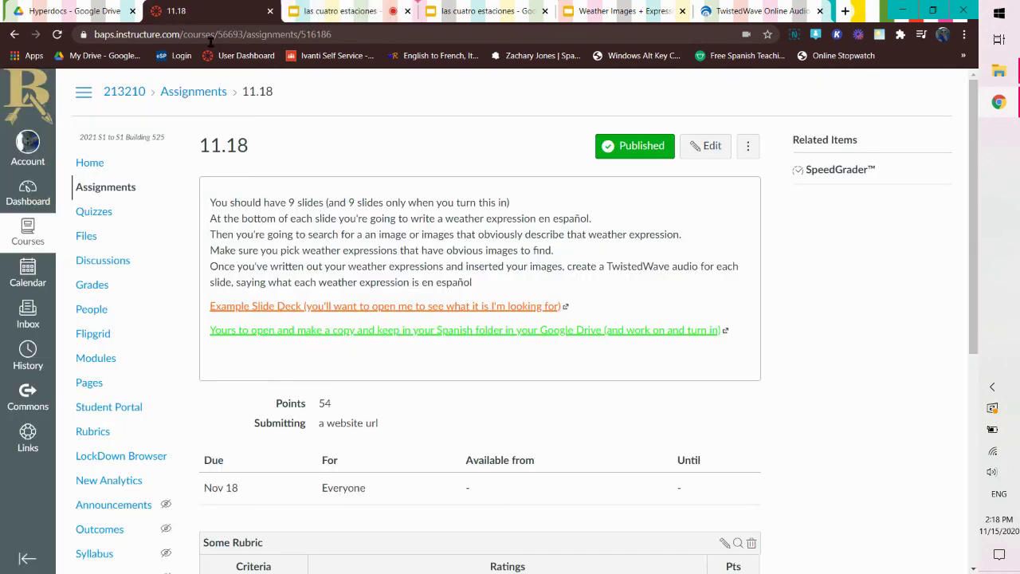
pyautogui.click(286, 331)
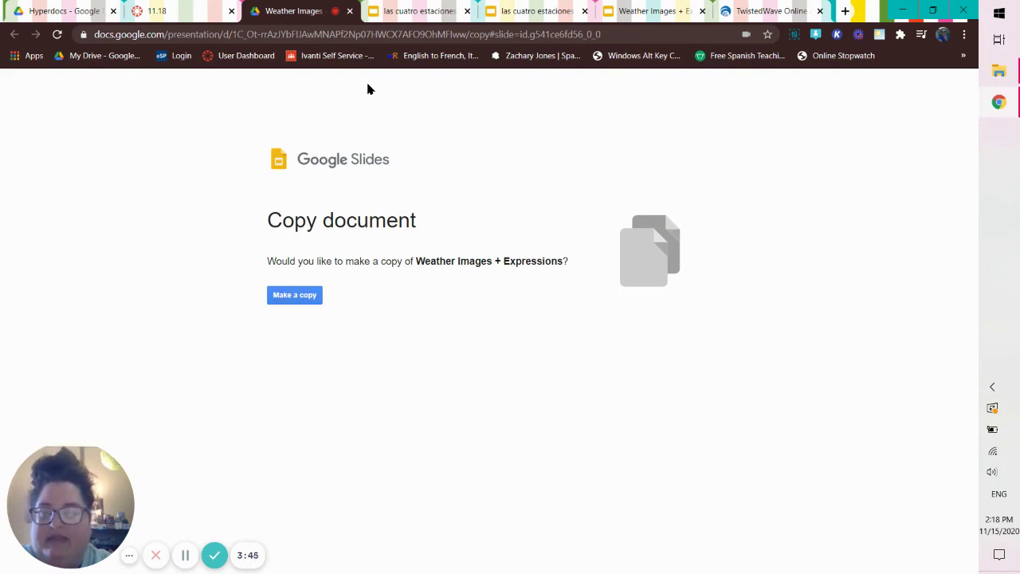
pyautogui.click(351, 10)
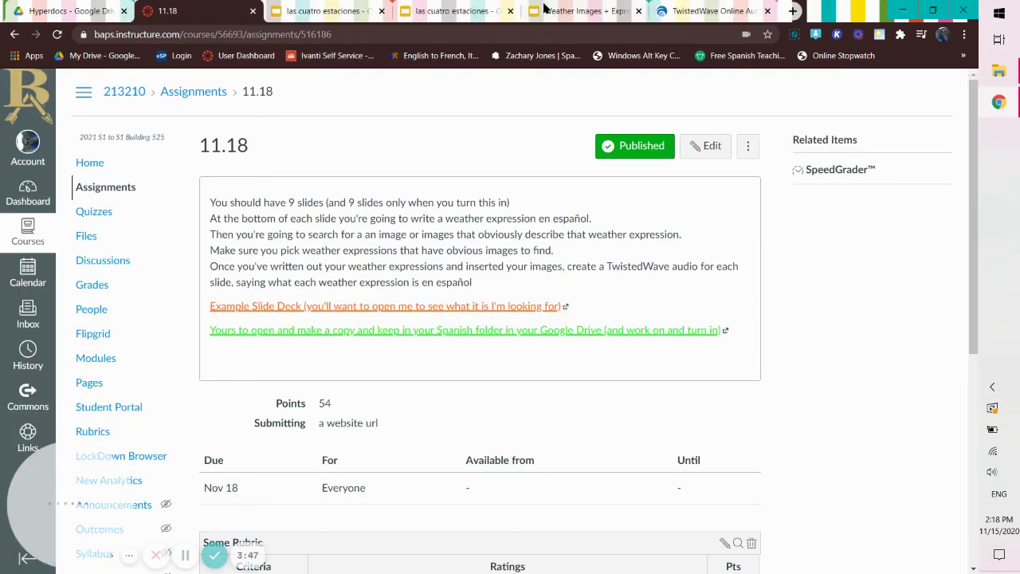
# Step: Examine the instruction slide and the blank slides of the Weather Images + Expressions template through to the last one
pyautogui.click(586, 8)
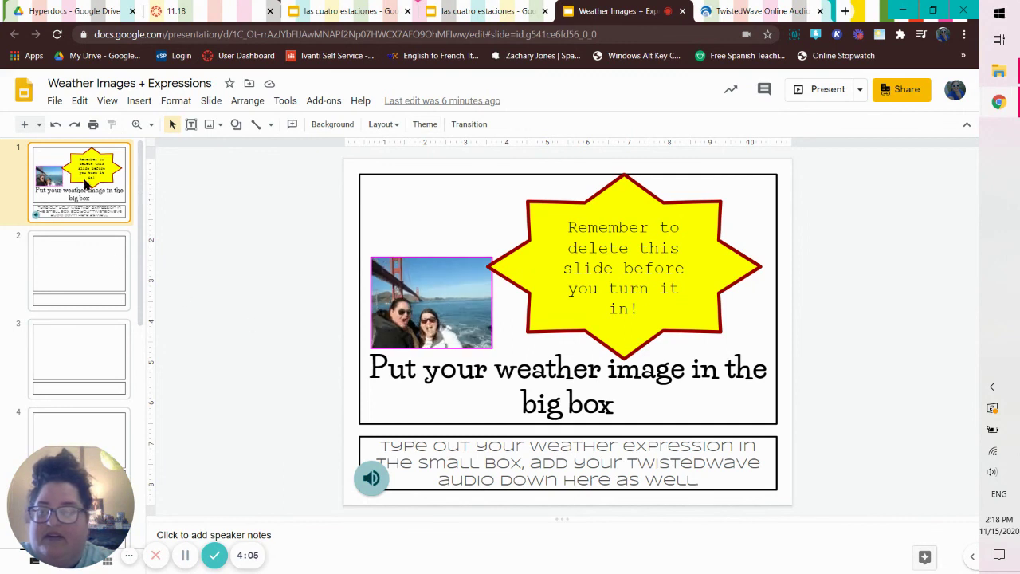
pyautogui.scroll(-6, 89, 187)
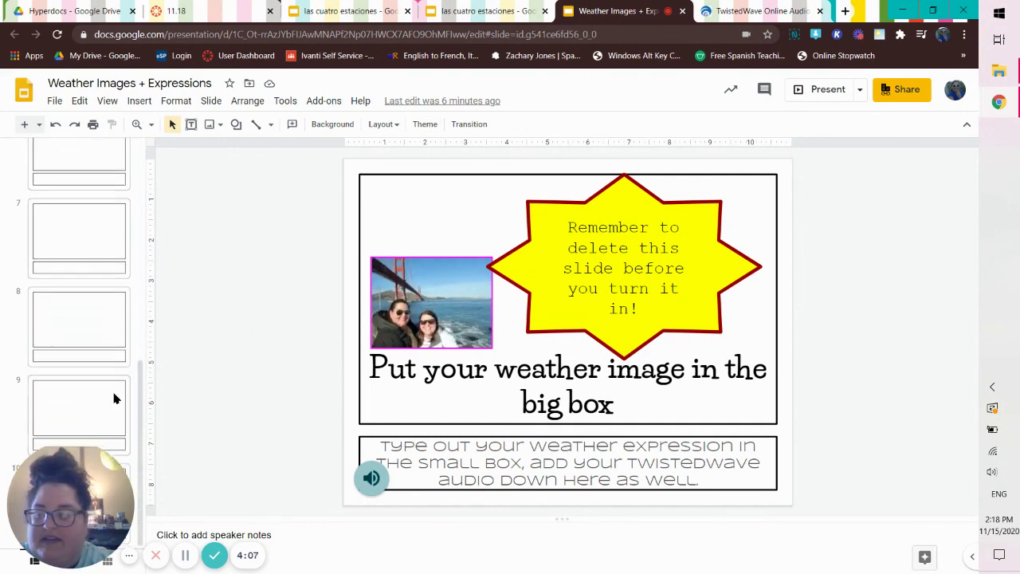
pyautogui.moveTo(90, 485); pyautogui.dragTo(240, 483)
pyautogui.scroll(6, 69, 141)
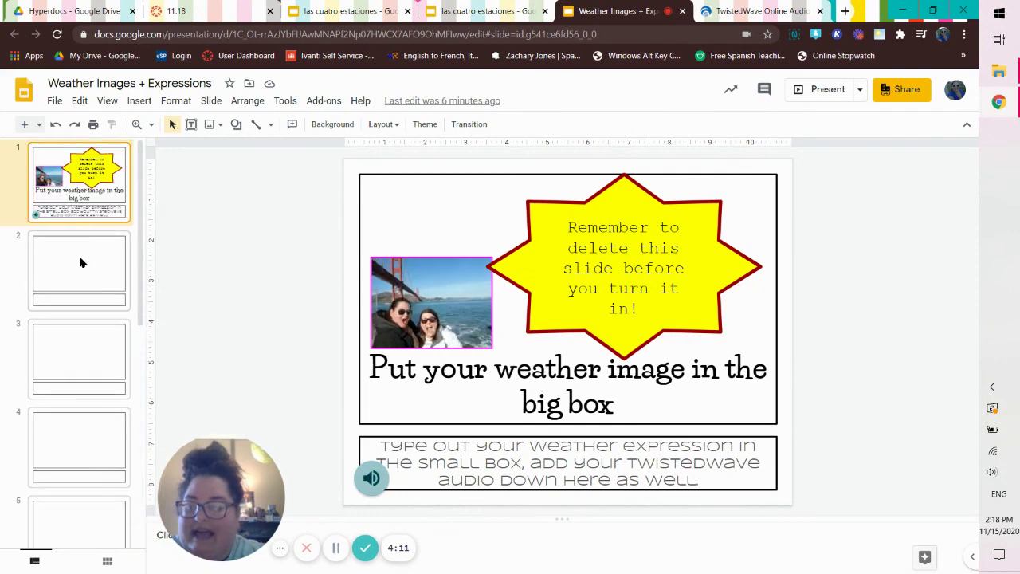
pyautogui.scroll(-5, 80, 274)
pyautogui.scroll(5, 75, 486)
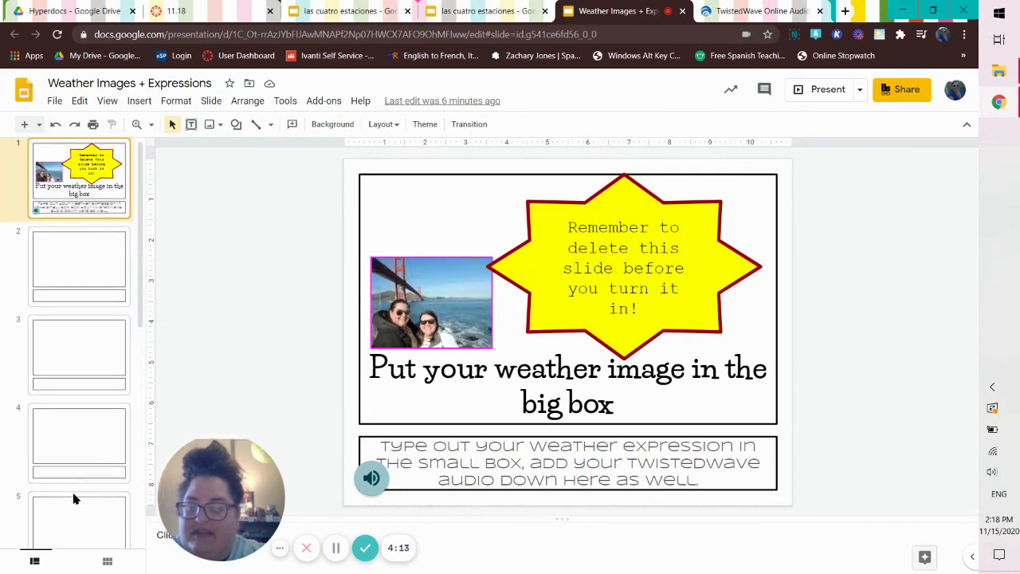
pyautogui.moveTo(222, 498); pyautogui.dragTo(69, 498)
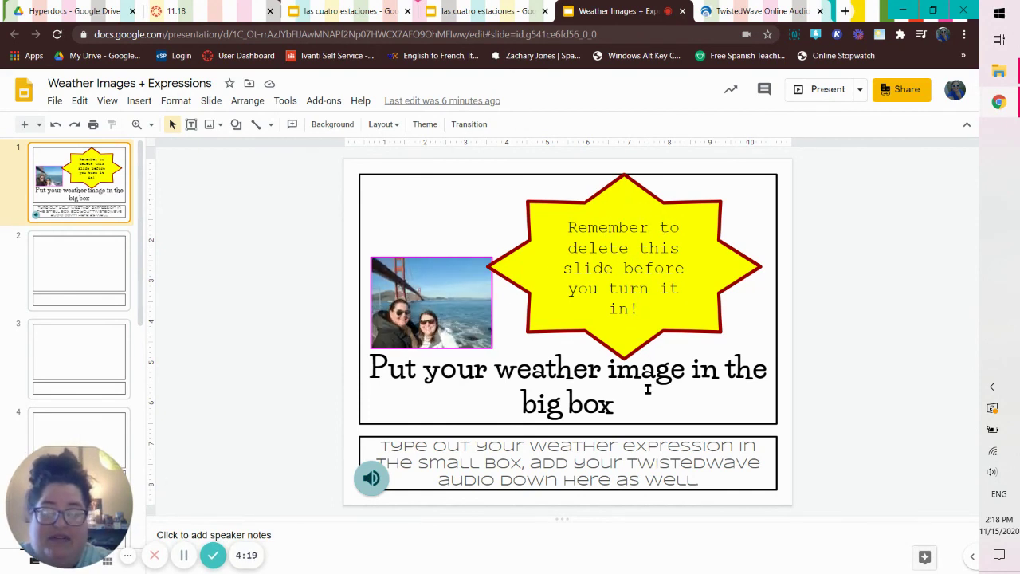
pyautogui.scroll(-6, 67, 342)
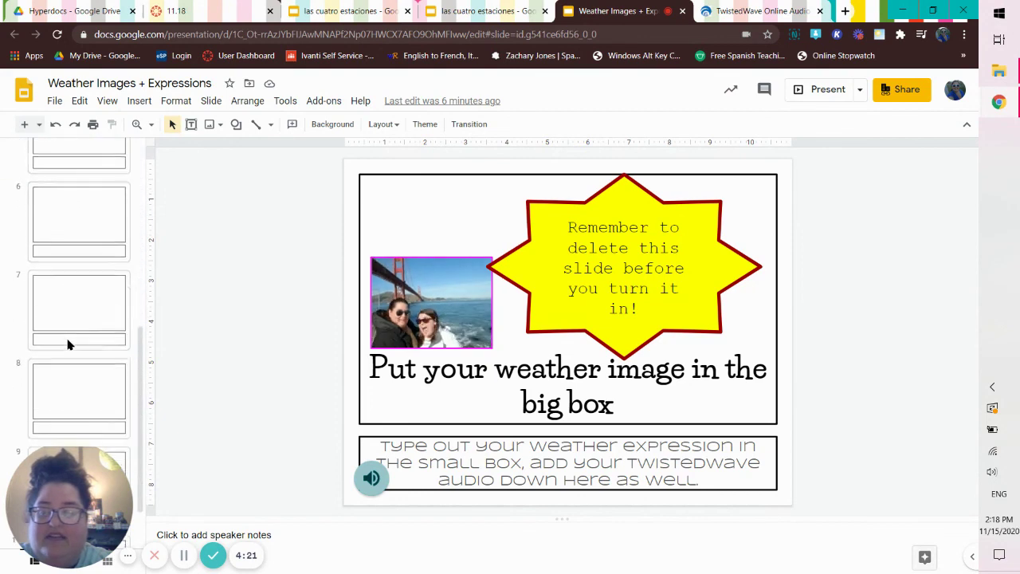
pyautogui.moveTo(56, 478)
pyautogui.mouseDown()
pyautogui.moveTo(94, 474)
pyautogui.moveTo(59, 483)
pyautogui.mouseUp()
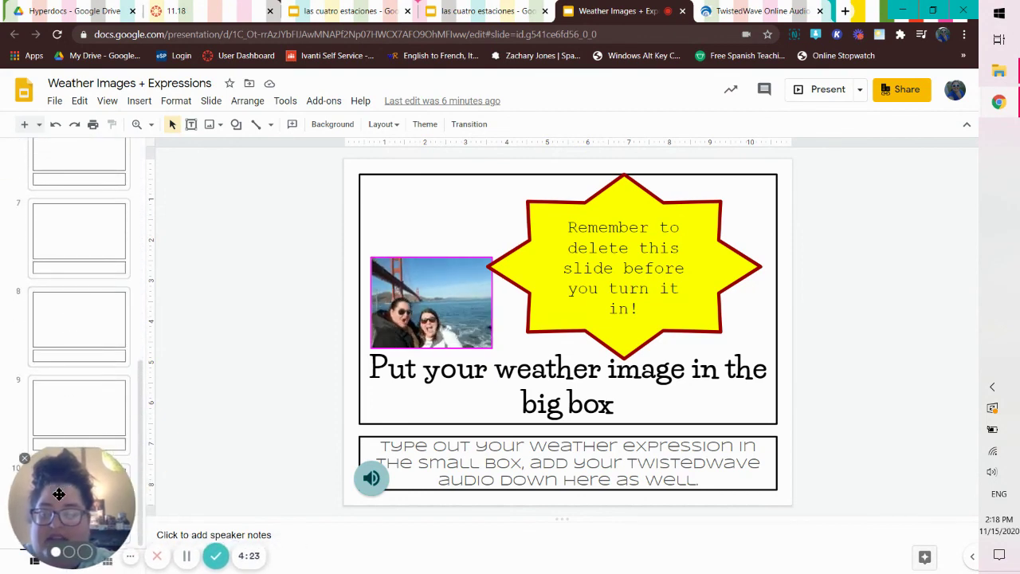
# Step: Close the duplicate las cuatro estaciones deck and compare the remaining example with the Weather Images + Expressions template
pyautogui.click(191, 11)
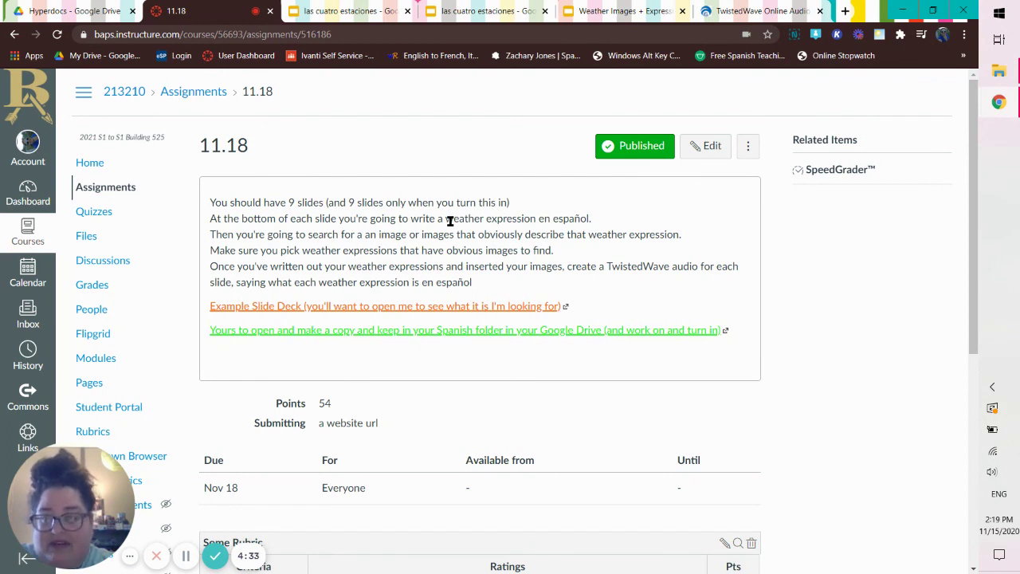
pyautogui.click(544, 11)
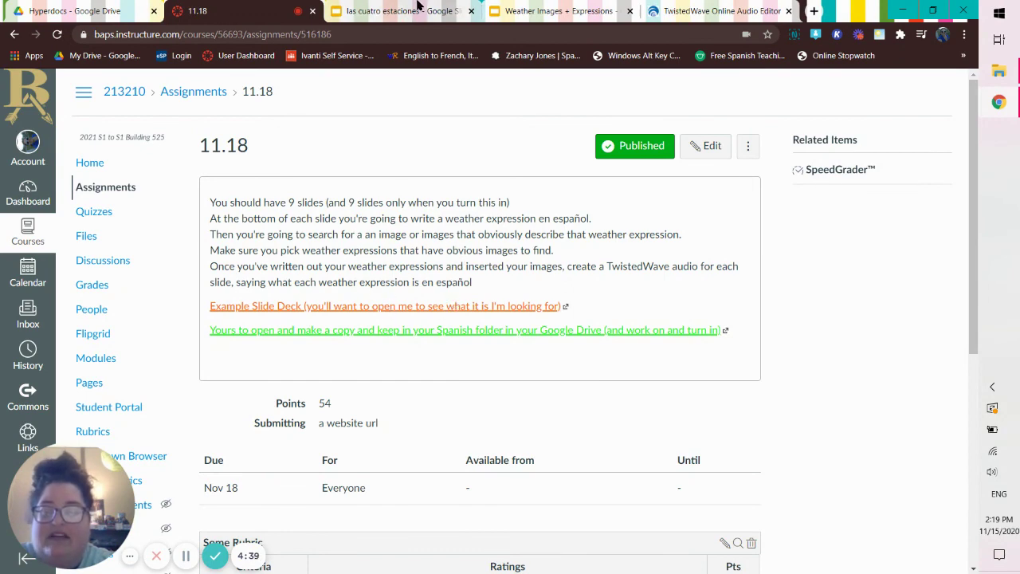
pyautogui.click(374, 11)
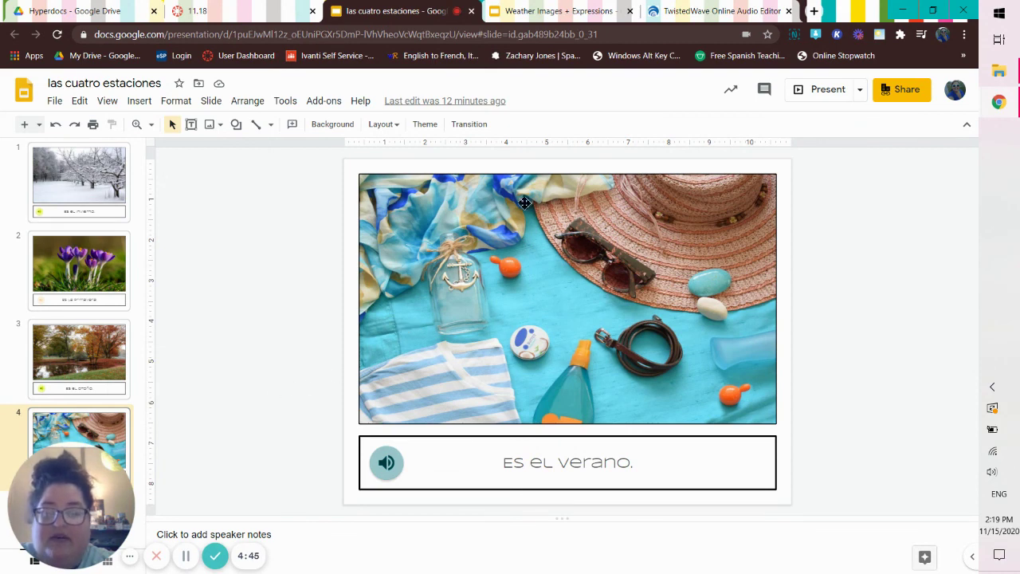
pyautogui.click(526, 16)
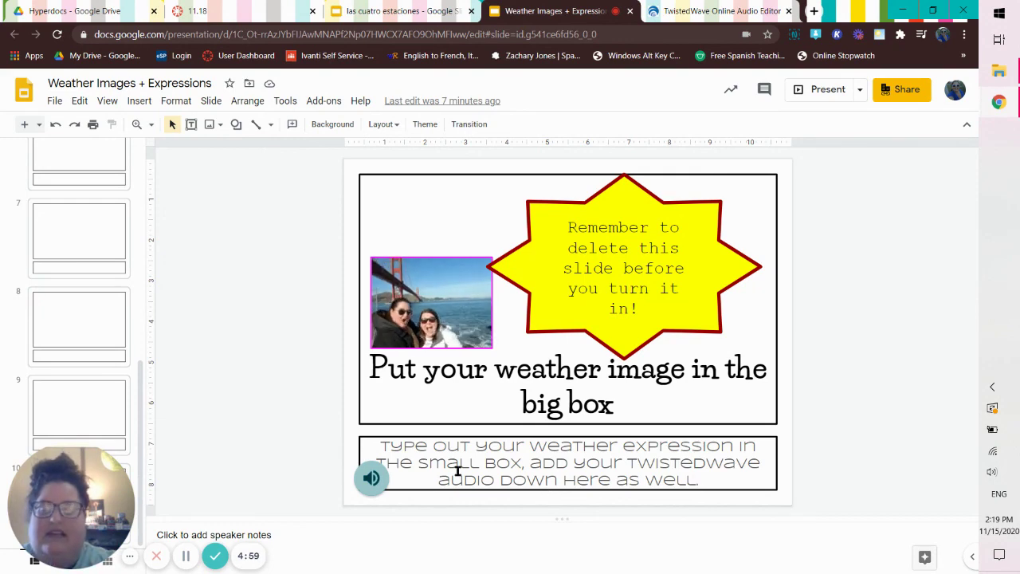
pyautogui.click(364, 10)
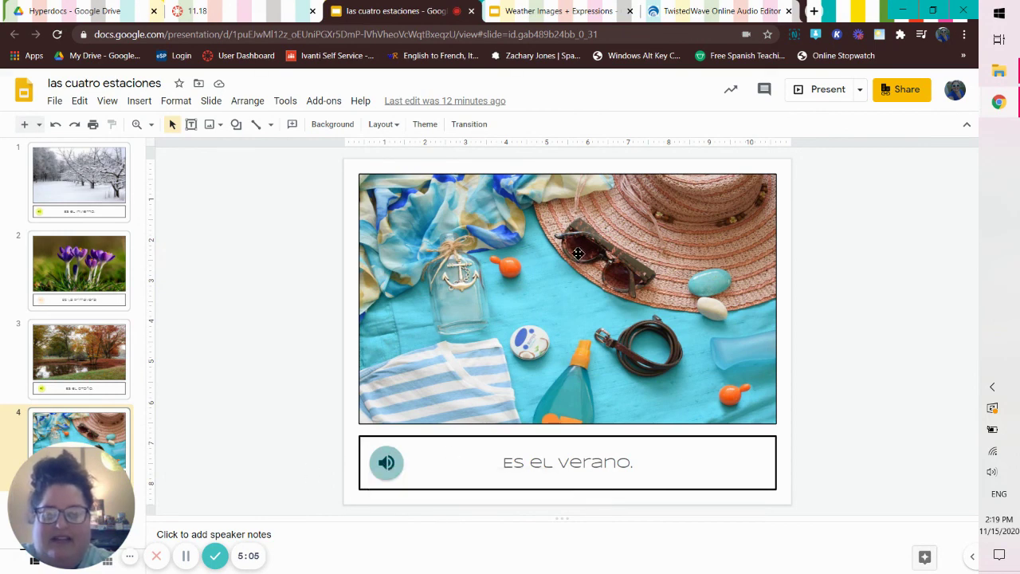
# Step: Play and pause the audio clip on the winter slide of the las cuatro estaciones deck
pyautogui.click(43, 178)
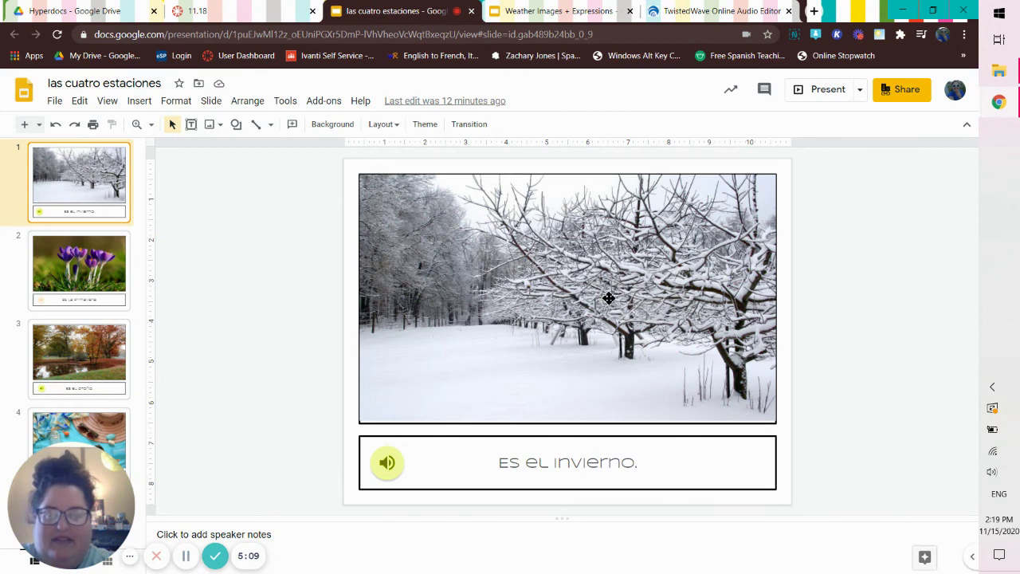
pyautogui.click(382, 484)
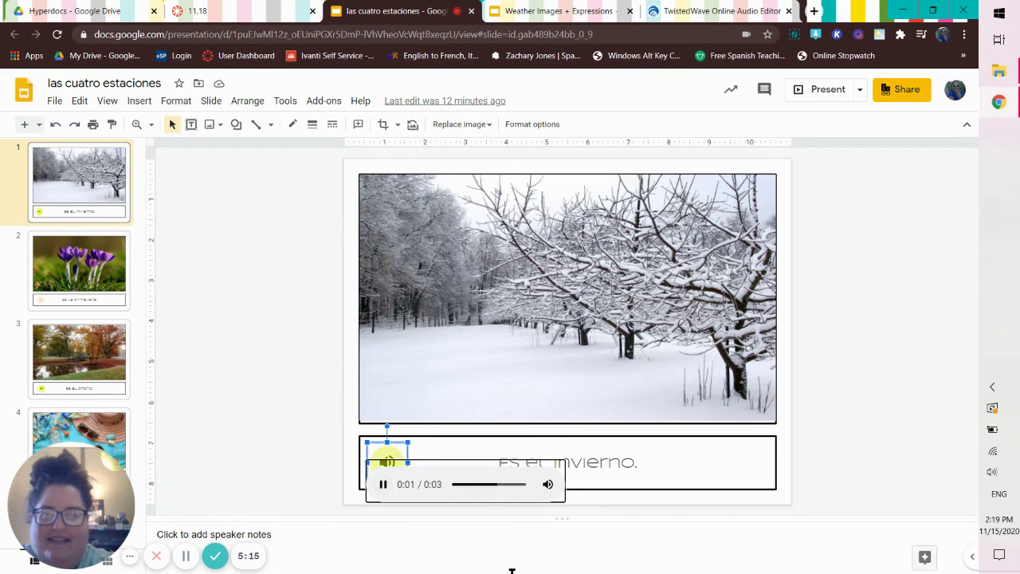
pyautogui.click(383, 484)
pyautogui.click(385, 484)
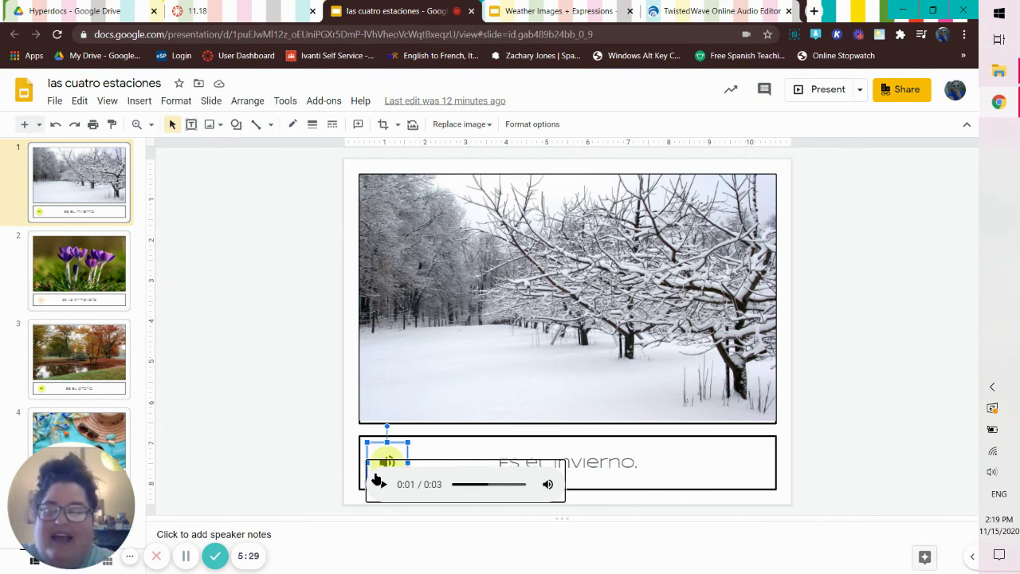
pyautogui.click(826, 429)
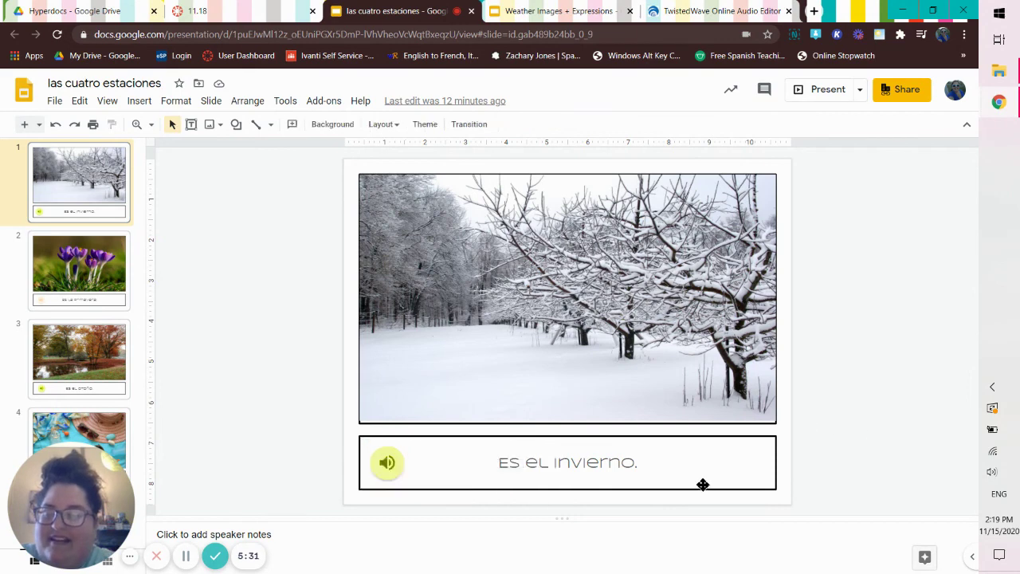
pyautogui.moveTo(377, 480)
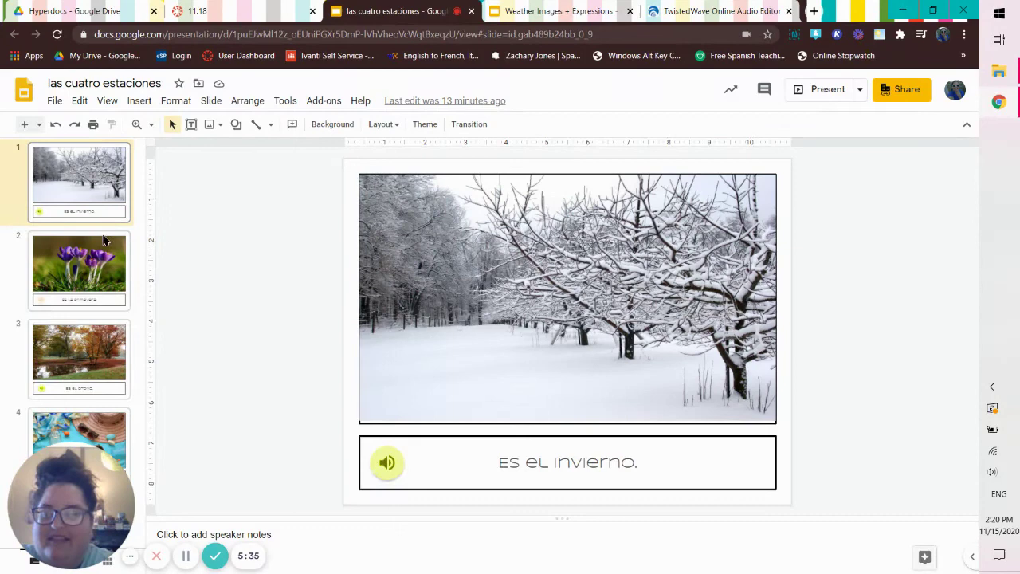
# Step: Play the audio clips on the spring, autumn and summer slides of the example deck
pyautogui.click(95, 258)
pyautogui.click(399, 463)
pyautogui.moveTo(391, 476)
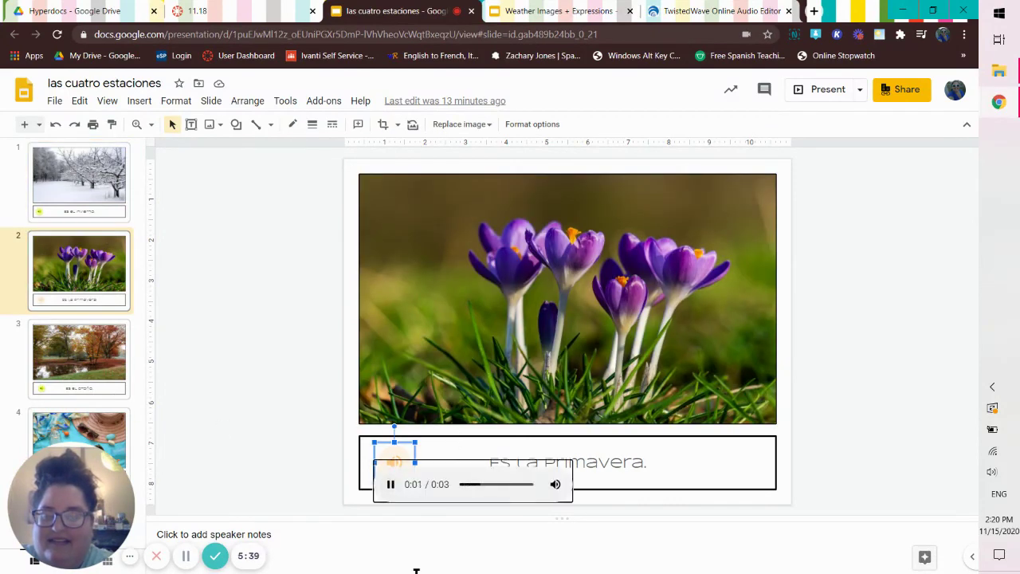
pyautogui.click(112, 367)
pyautogui.click(399, 462)
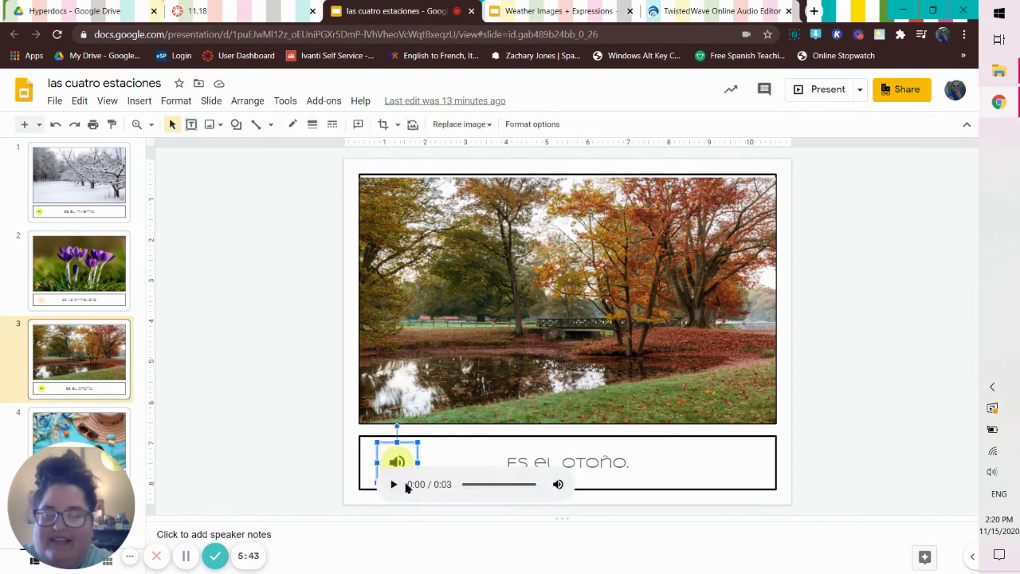
pyautogui.click(394, 483)
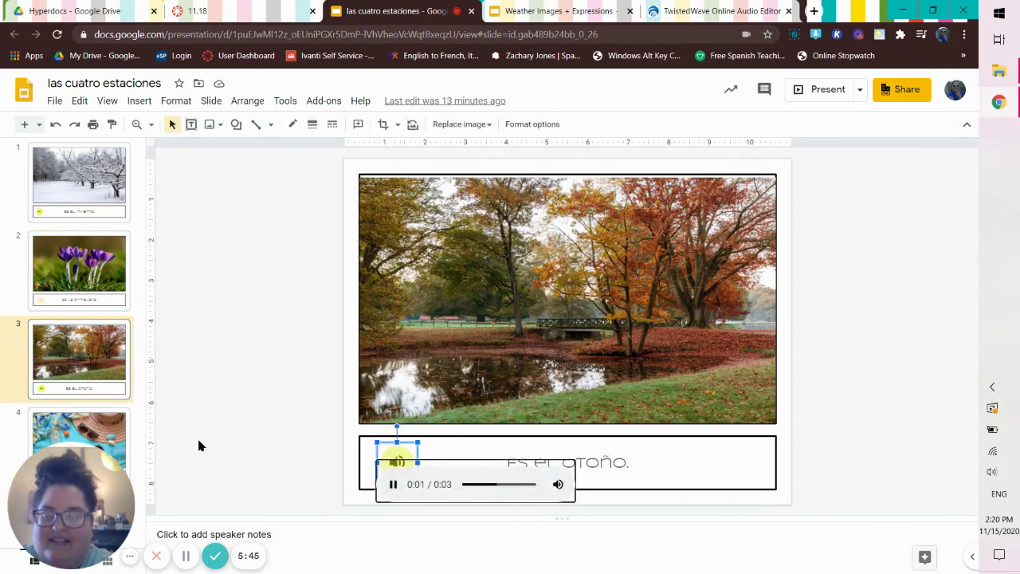
pyautogui.click(111, 433)
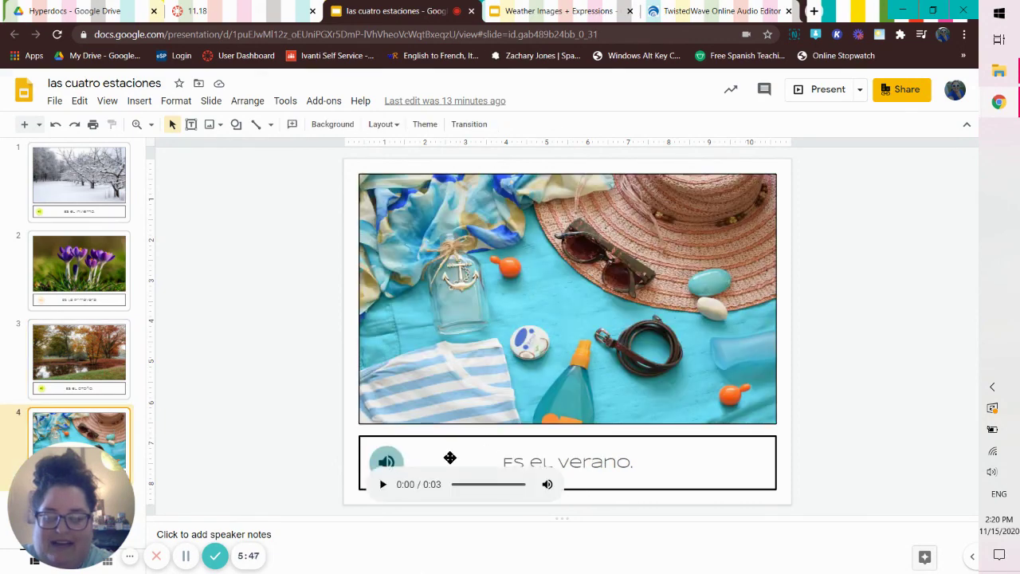
pyautogui.moveTo(449, 455)
pyautogui.click(381, 484)
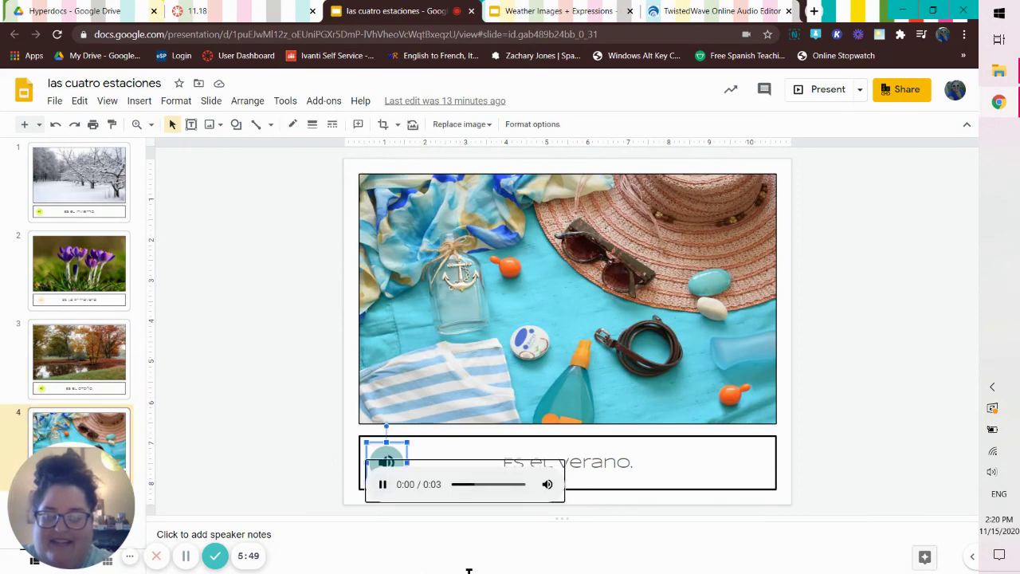
pyautogui.click(247, 277)
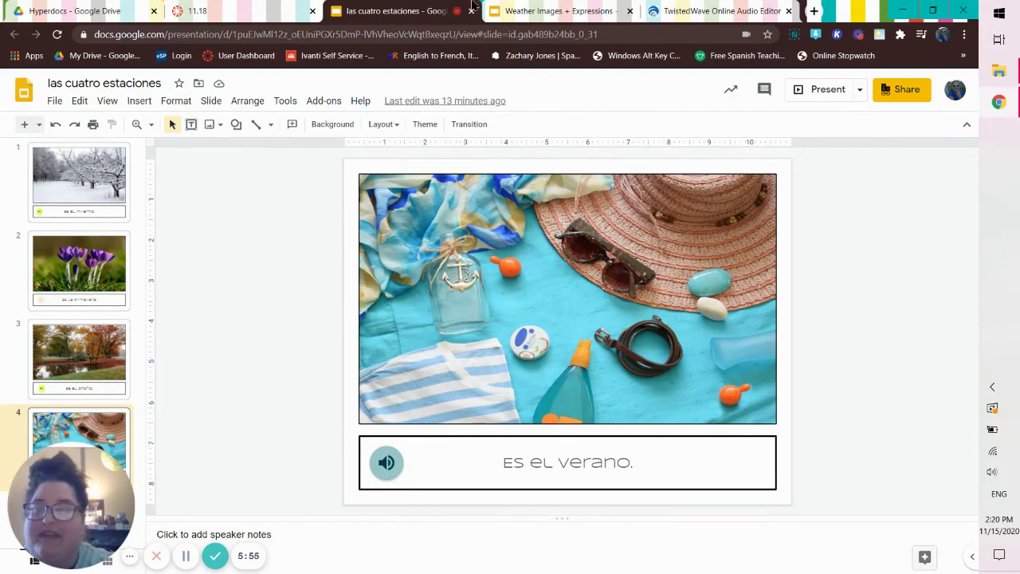
# Step: Review the first slide's instructions in the Weather Images + Expressions template and switch to the TwistedWave online audio editor
pyautogui.click(526, 11)
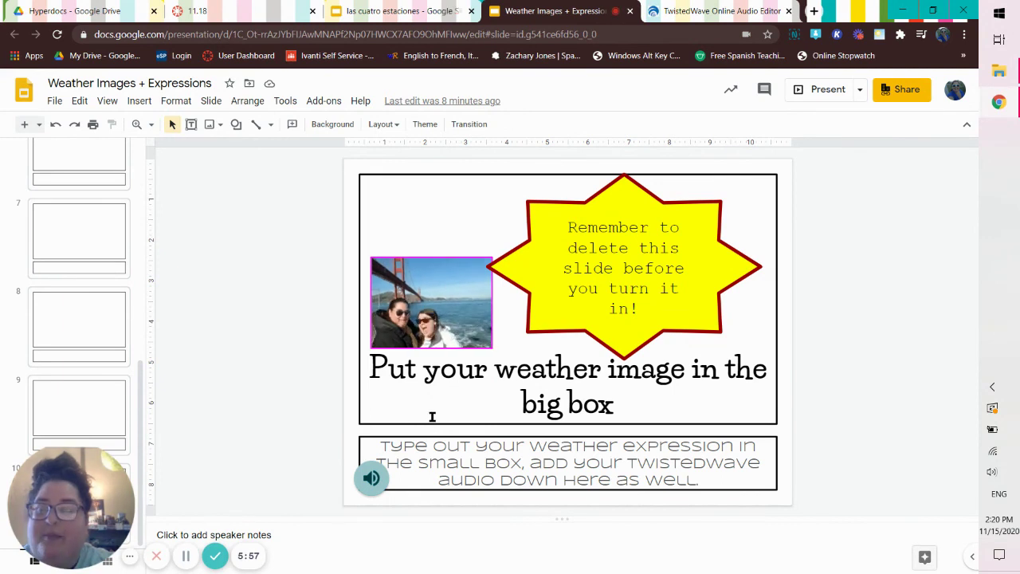
pyautogui.moveTo(457, 468)
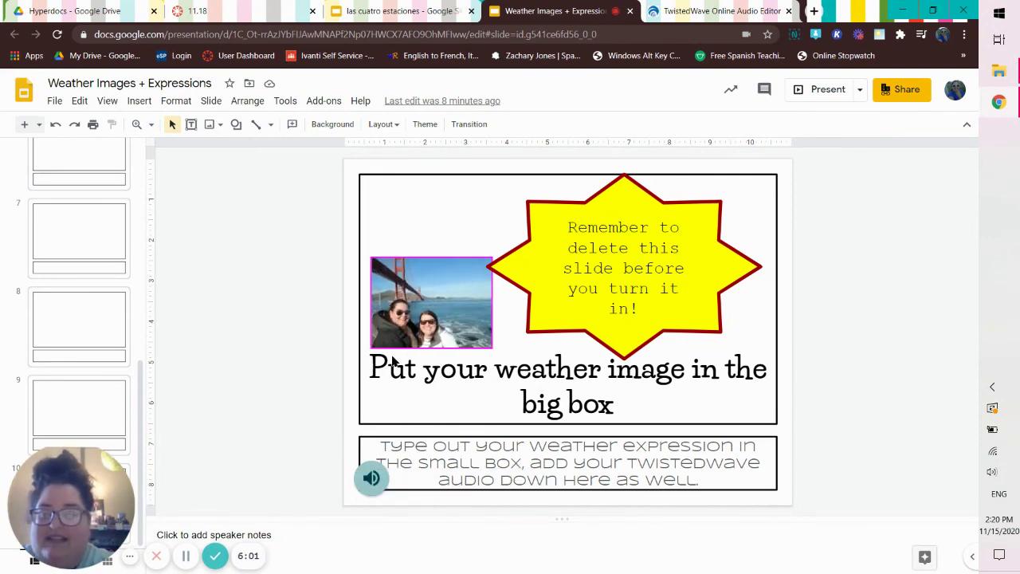
pyautogui.scroll(2, 121, 337)
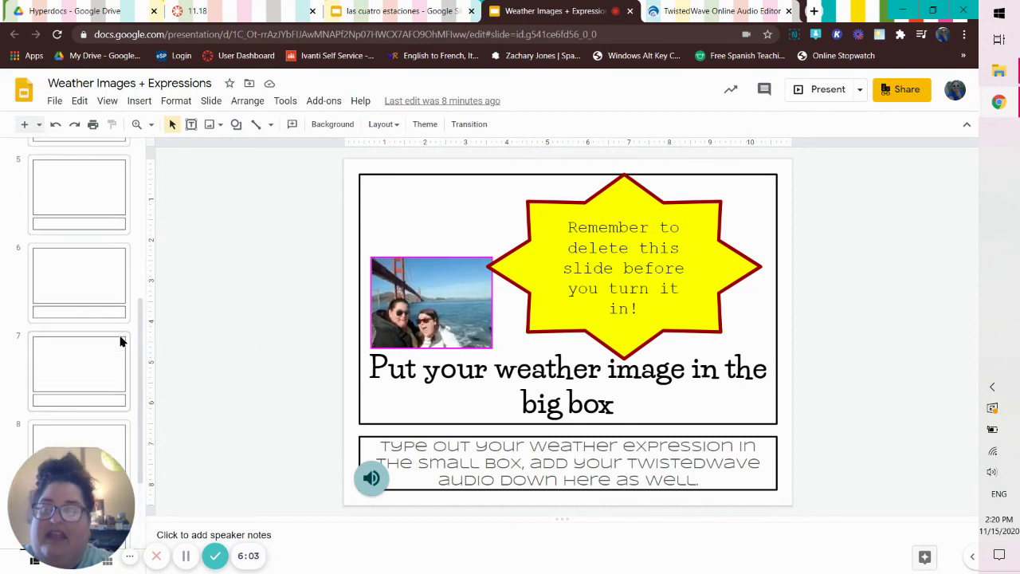
pyautogui.scroll(4, 49, 350)
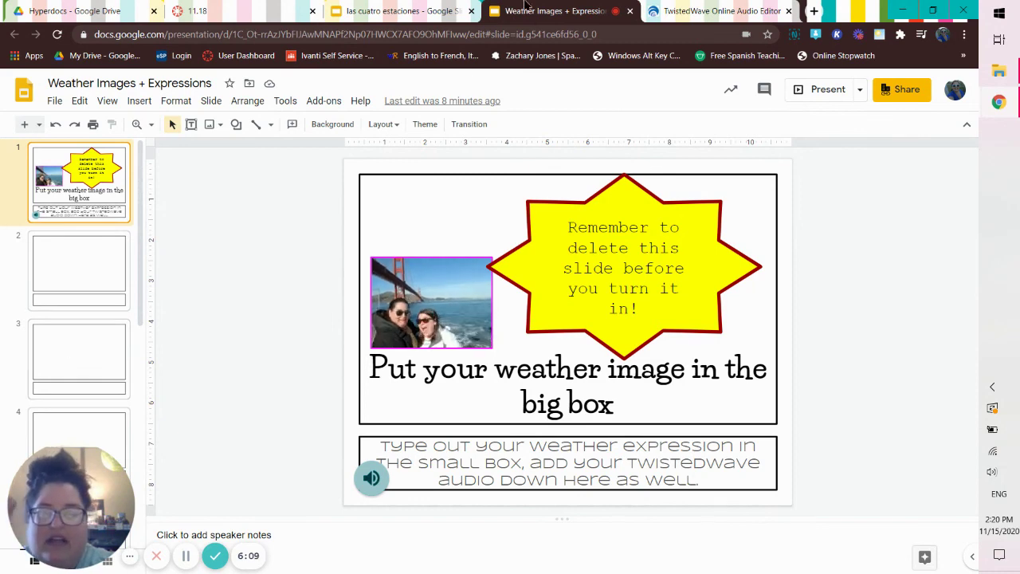
pyautogui.click(717, 10)
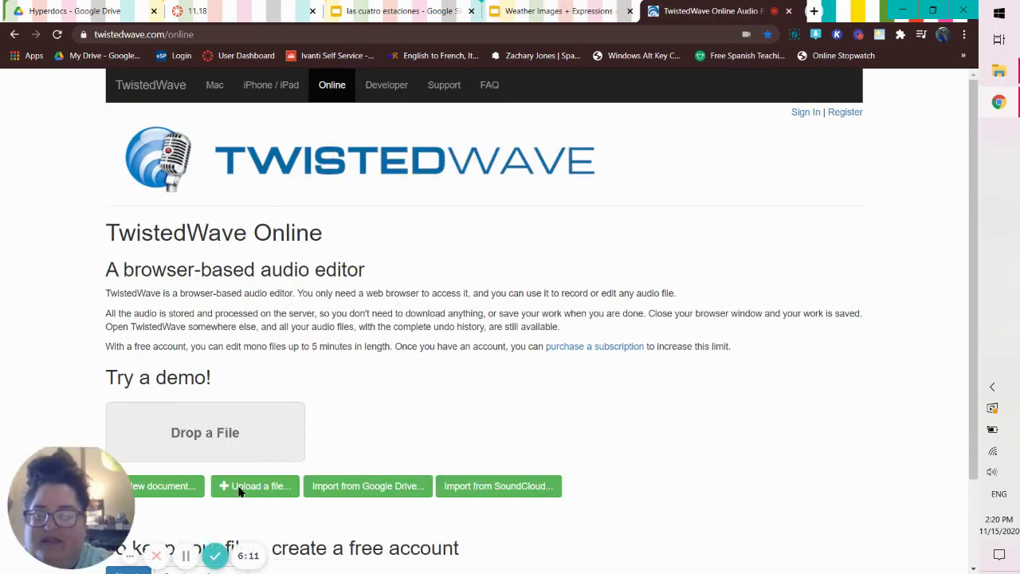
# Step: Create a new TwistedWave document, choose WAVE Audio as its Google Drive export format, and close the editor without sending the file
pyautogui.click(186, 487)
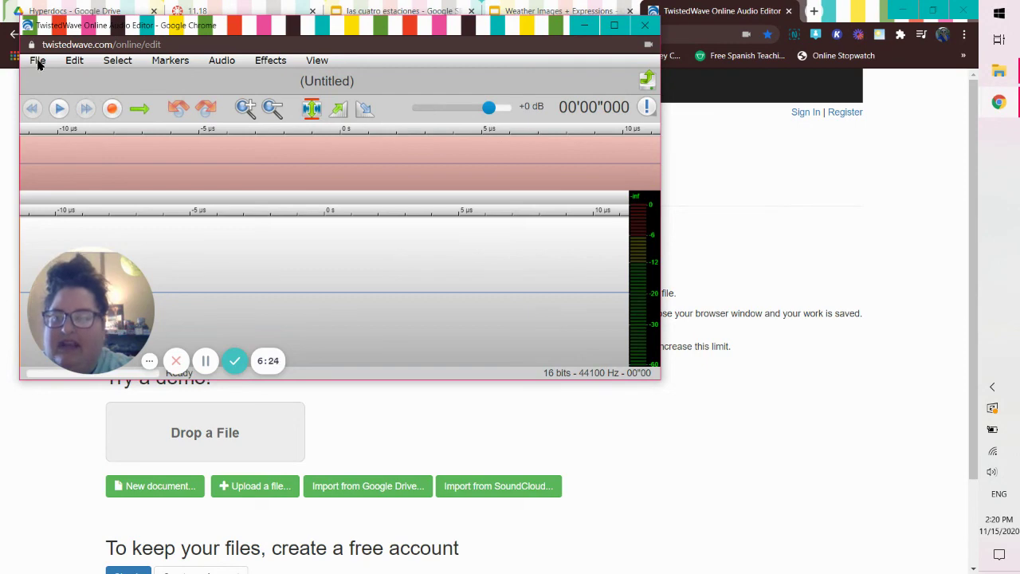
pyautogui.click(37, 62)
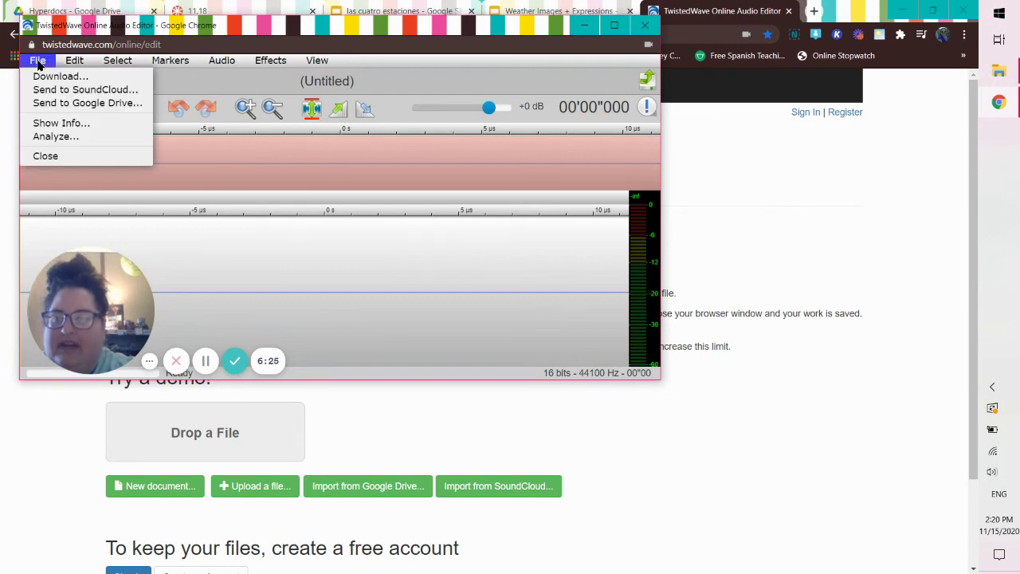
pyautogui.click(83, 104)
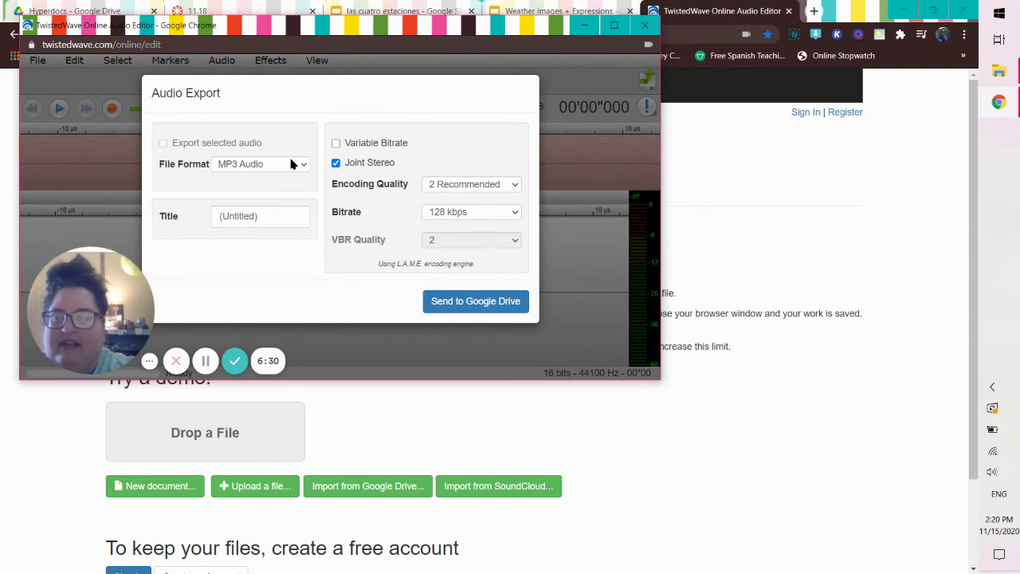
pyautogui.click(291, 164)
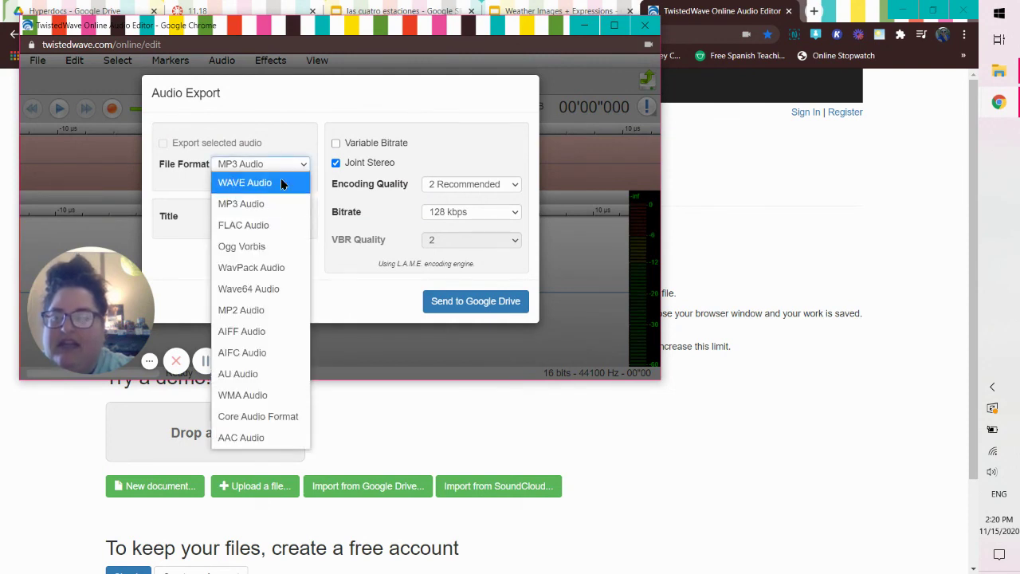
pyautogui.click(281, 184)
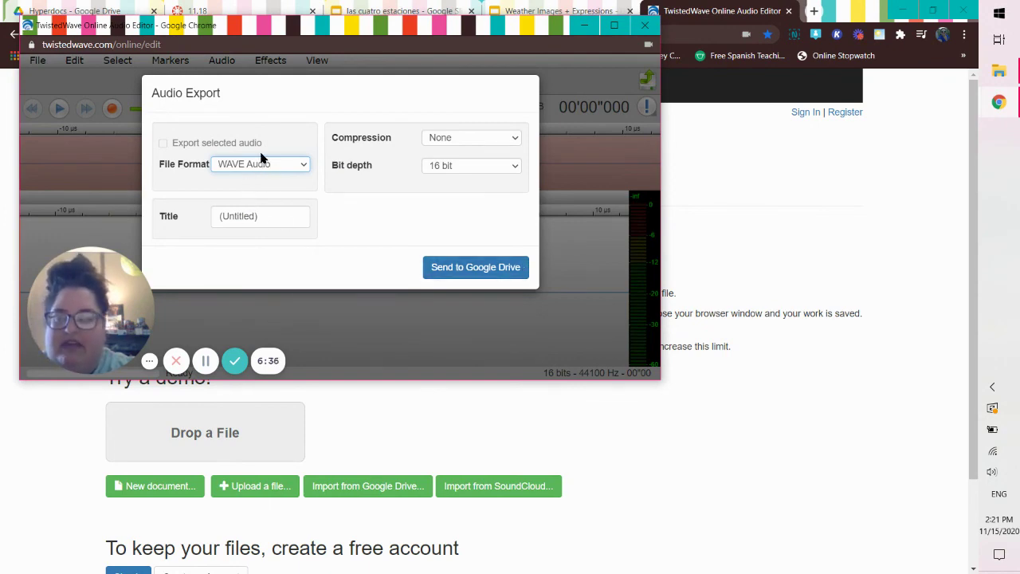
pyautogui.click(644, 25)
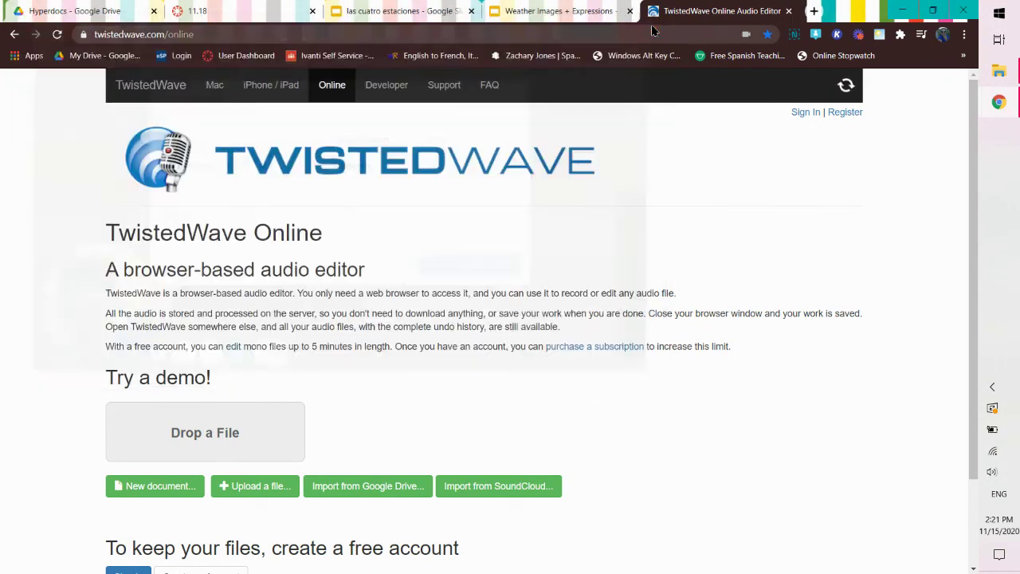
# Step: Browse the Drive audio files available to insert in the Weather Images + Expressions template, and cancel without adding one
pyautogui.click(526, 6)
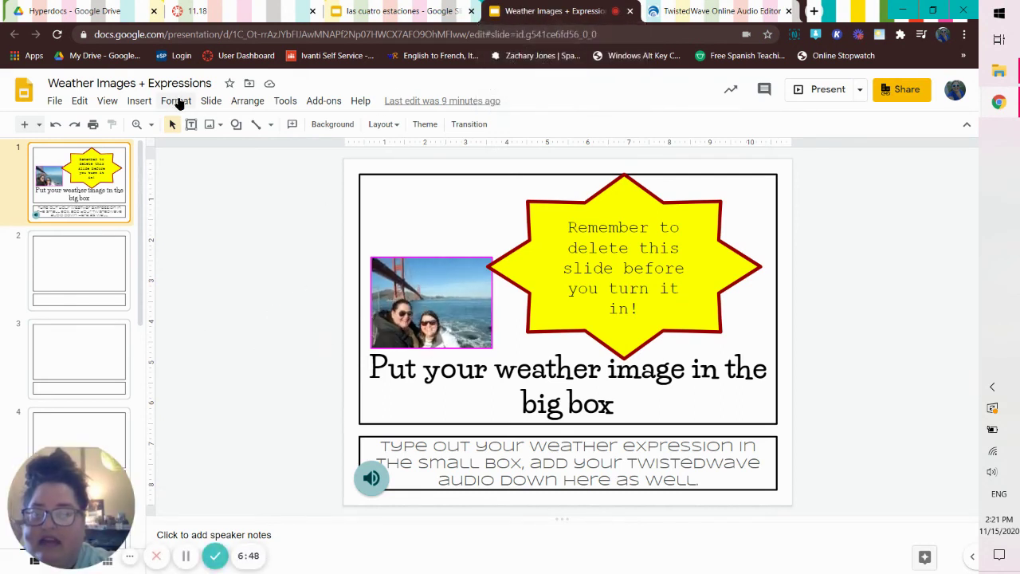
pyautogui.click(140, 101)
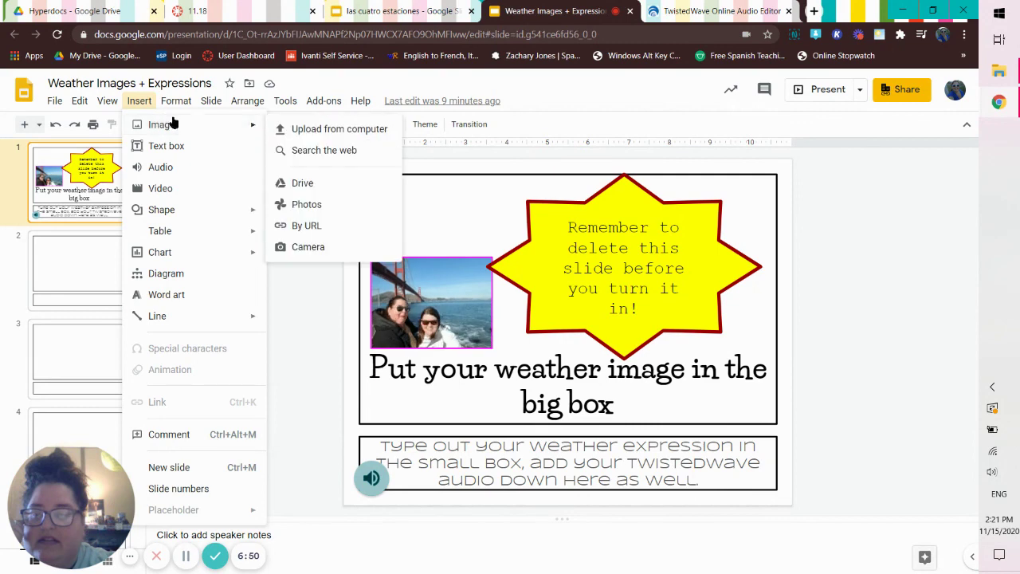
pyautogui.click(190, 167)
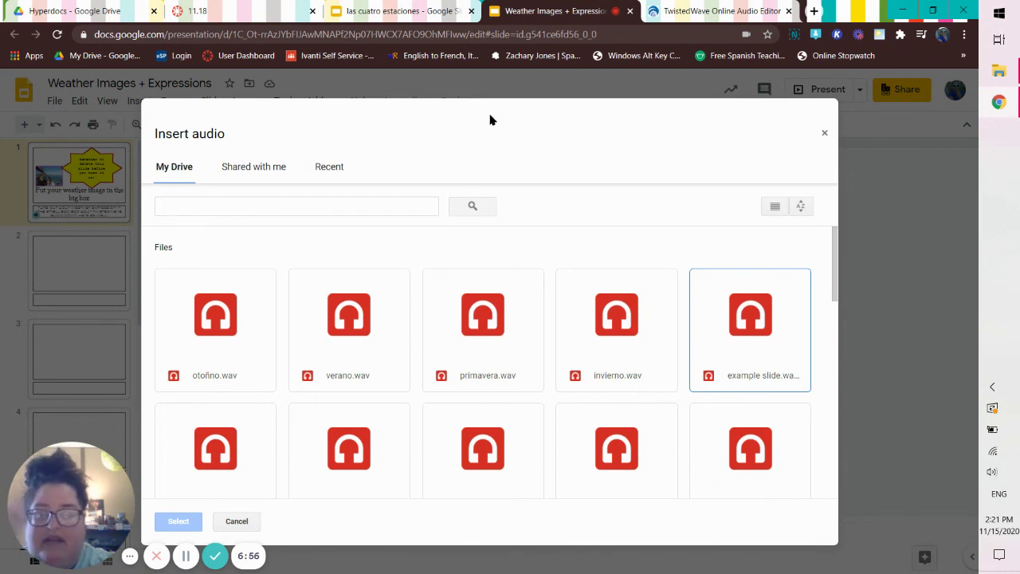
pyautogui.scroll(-1, 350, 335)
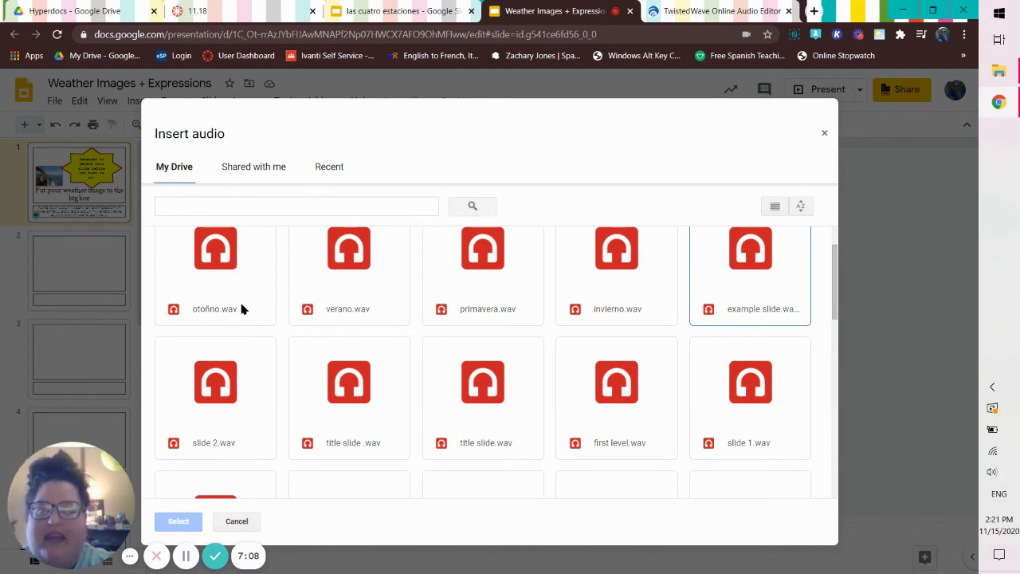
pyautogui.click(256, 521)
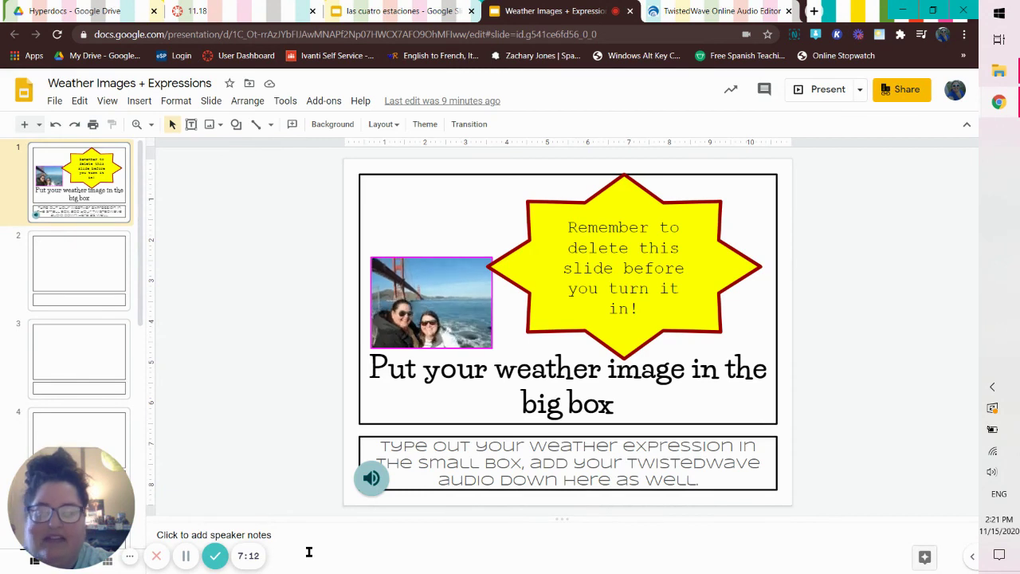